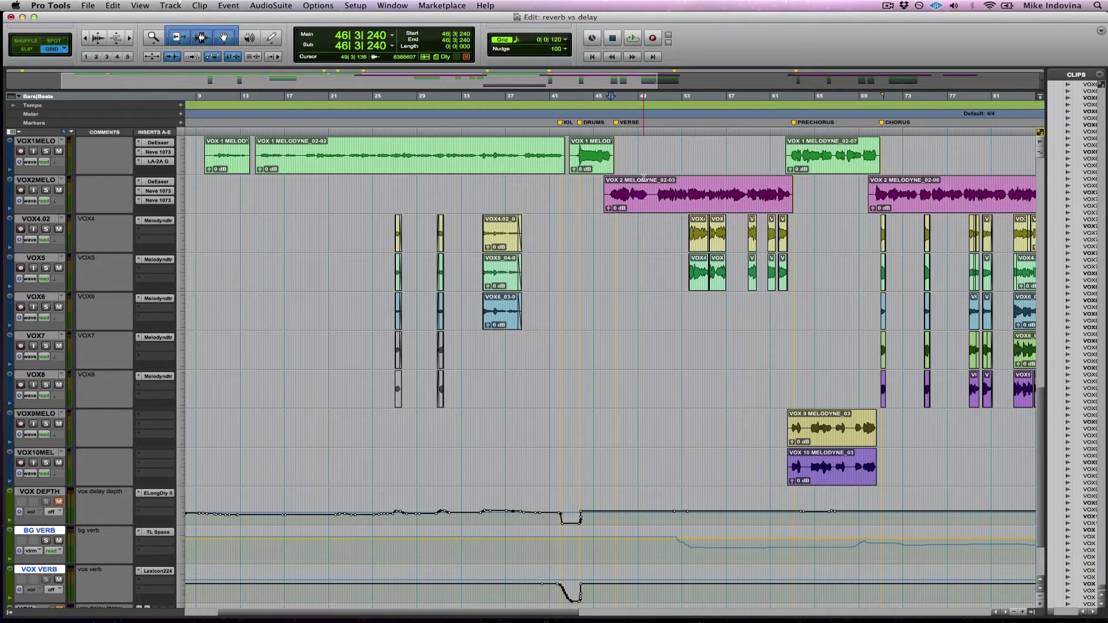
Play the verse from bar 46 in the full mix and stop playback near the prechorus
key(space)
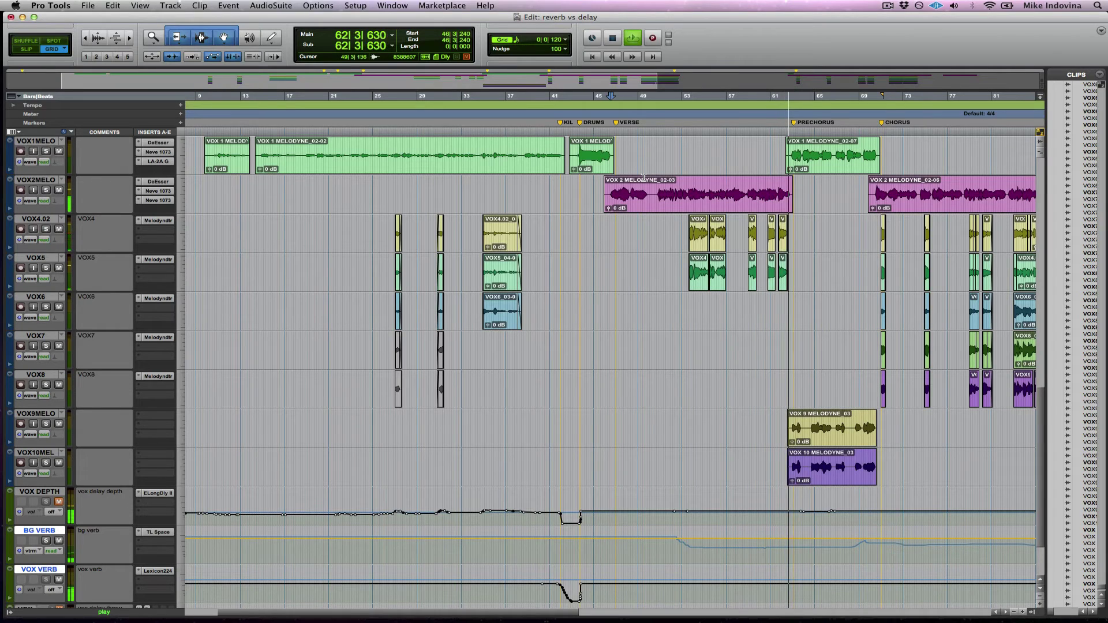
key(space)
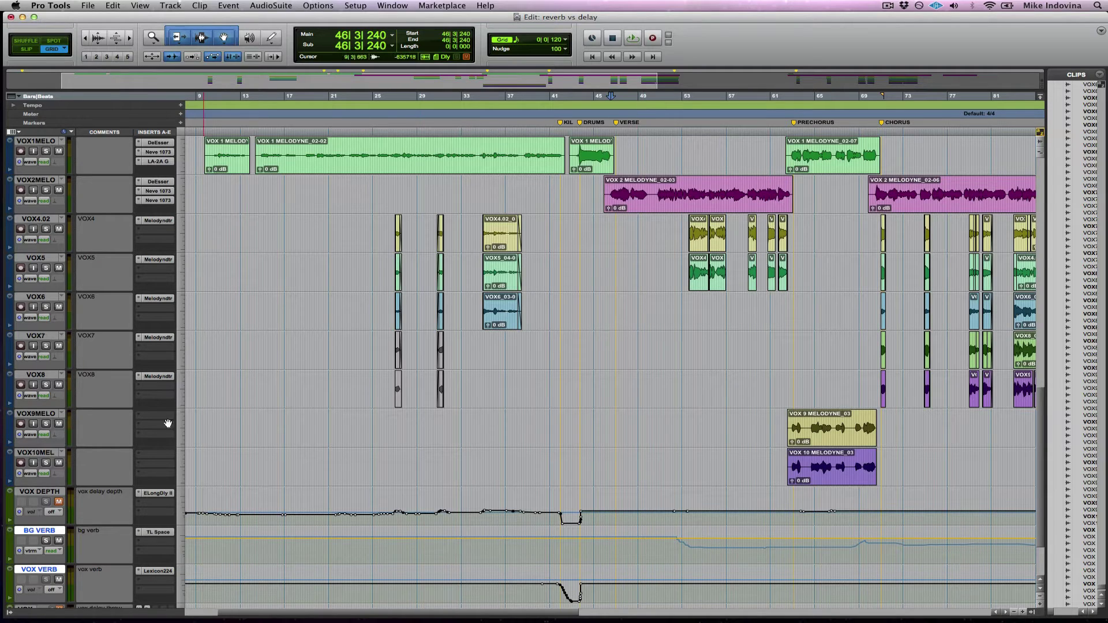
Solo all the vocal tracks from VOX1MELO to VOX10MEL and audition the verse from bar 46
click(31, 453)
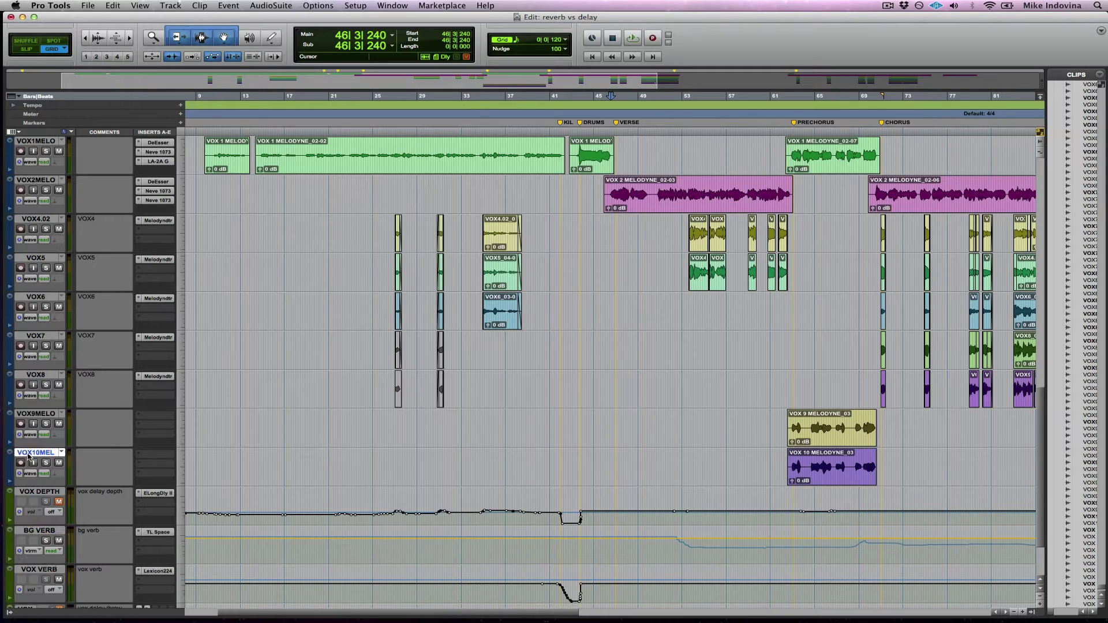
shift+click(37, 141)
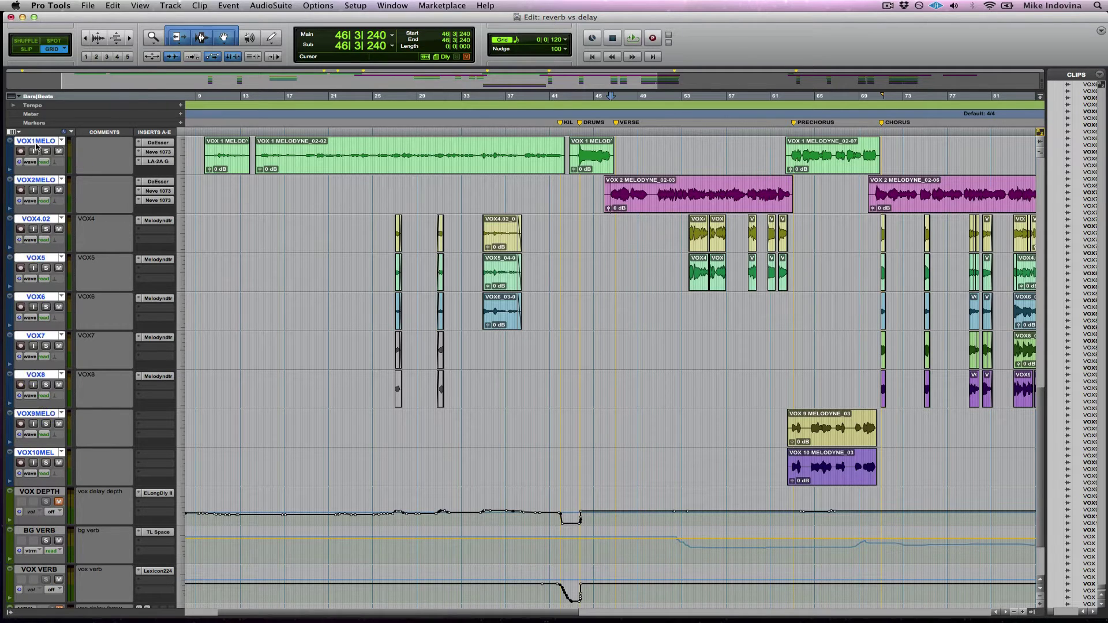
click(46, 151)
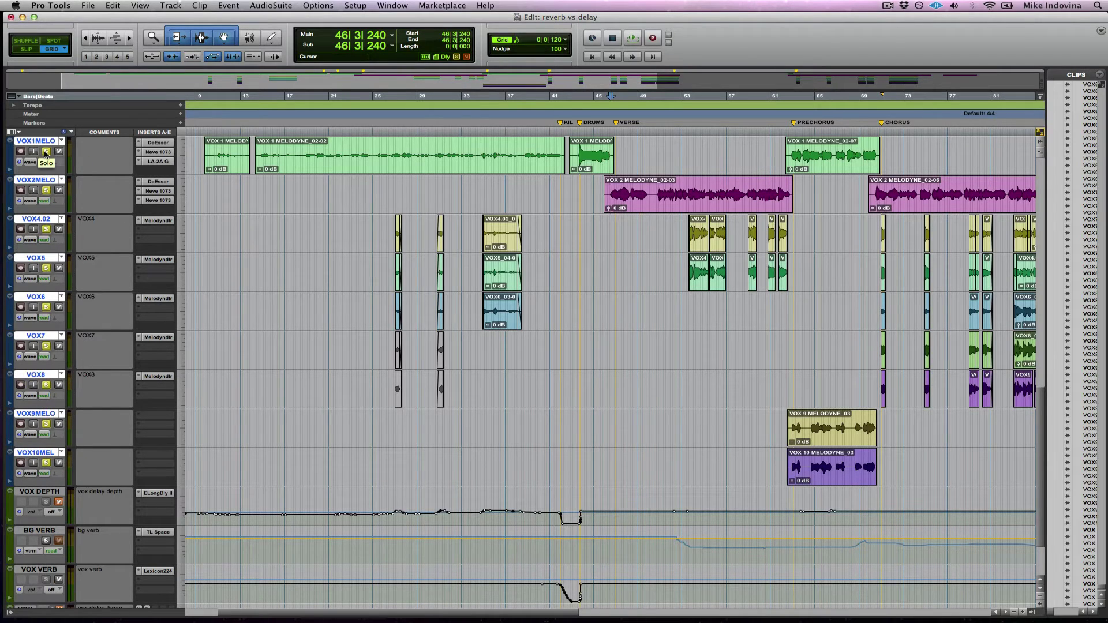
key(space)
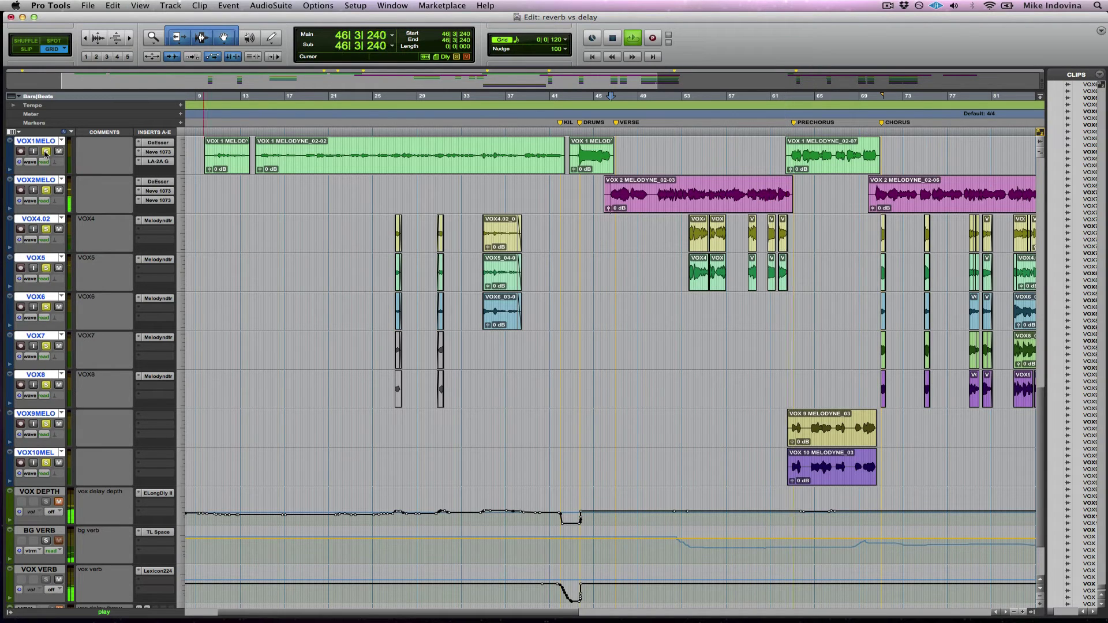
key(space)
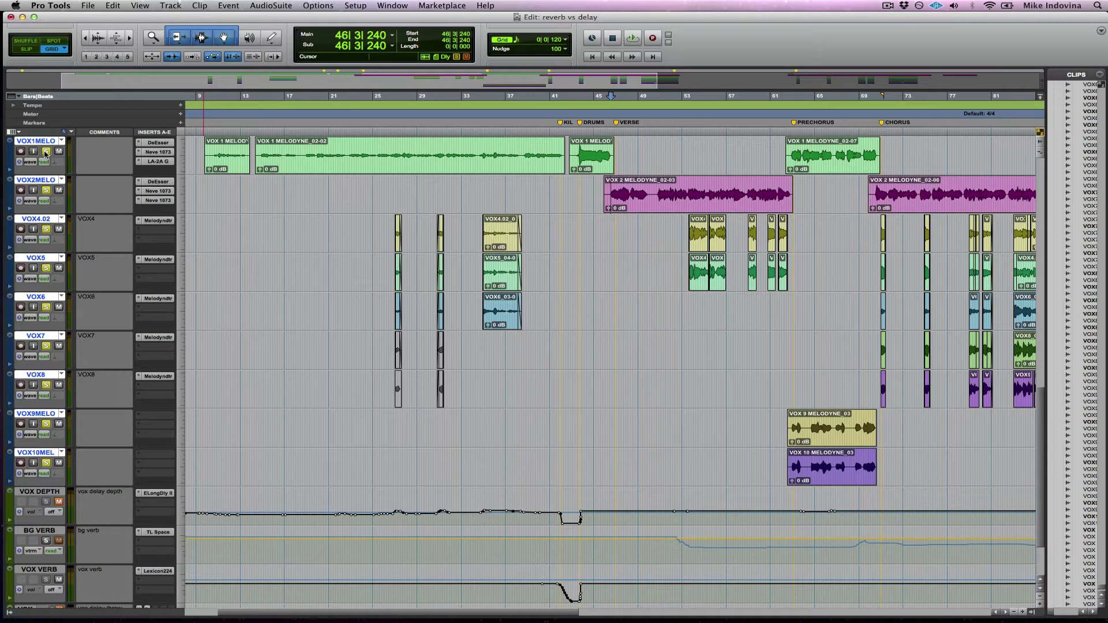
Place the playback start in the VOX2MELO verse clip near bar 50 and audition the soloed vocals
click(655, 191)
key(space)
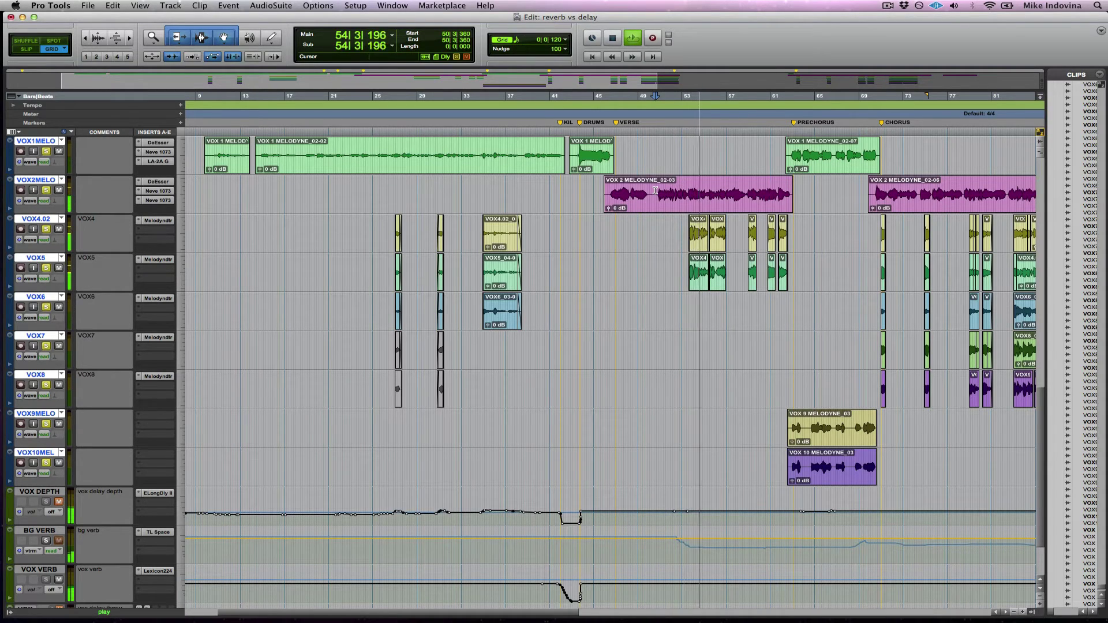
key(space)
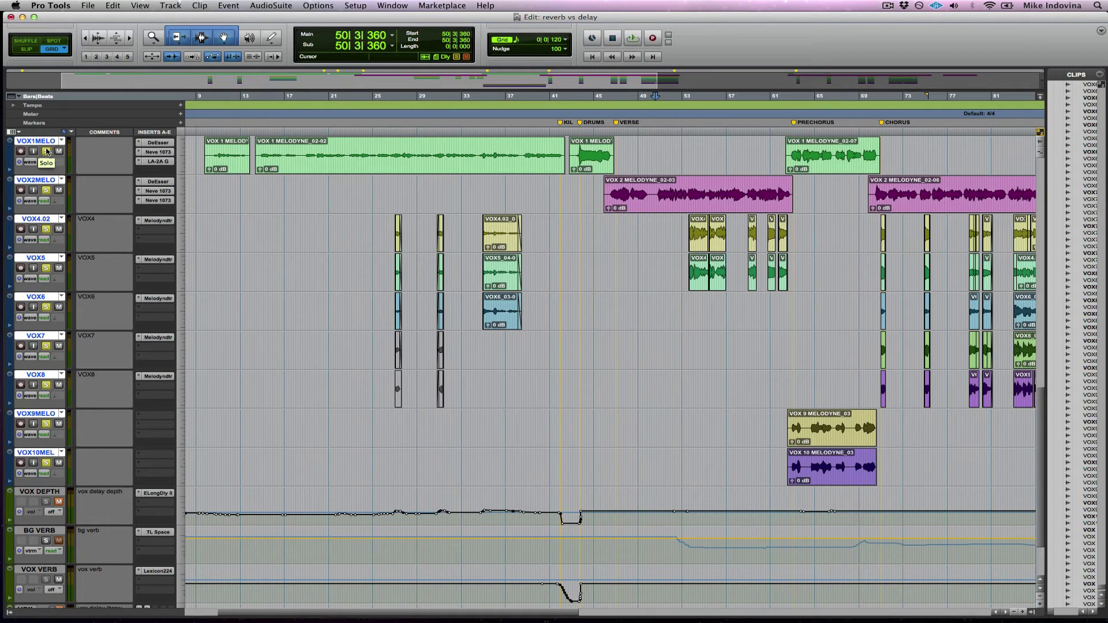
Mute the BG VERB and VOX VERB reverb tracks and unmute the VOX DEPTH delay track
click(39, 531)
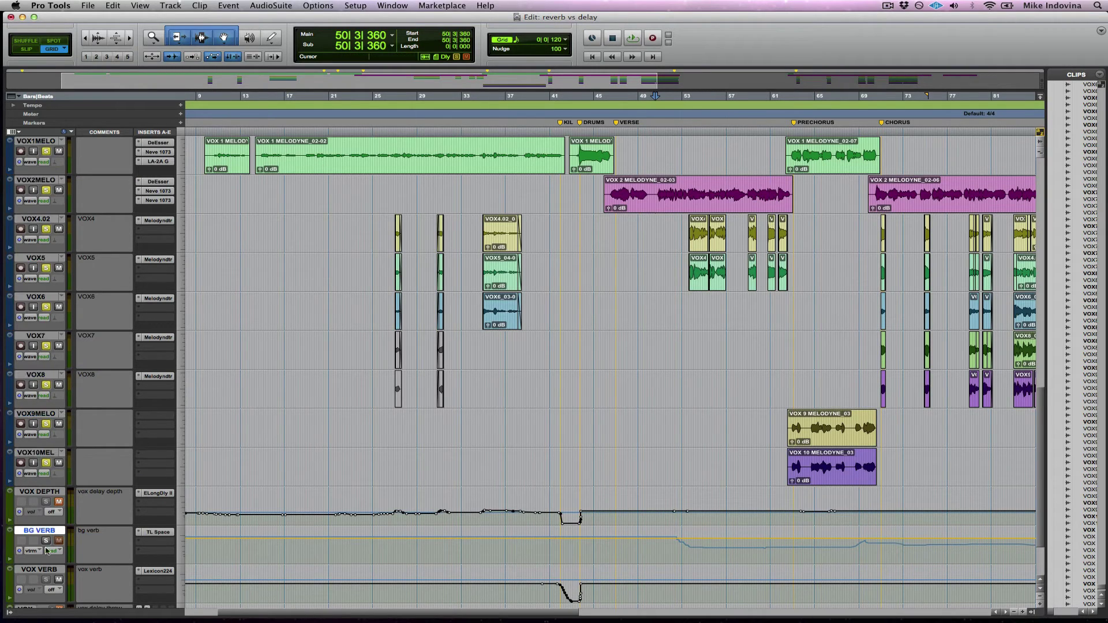
shift+click(45, 570)
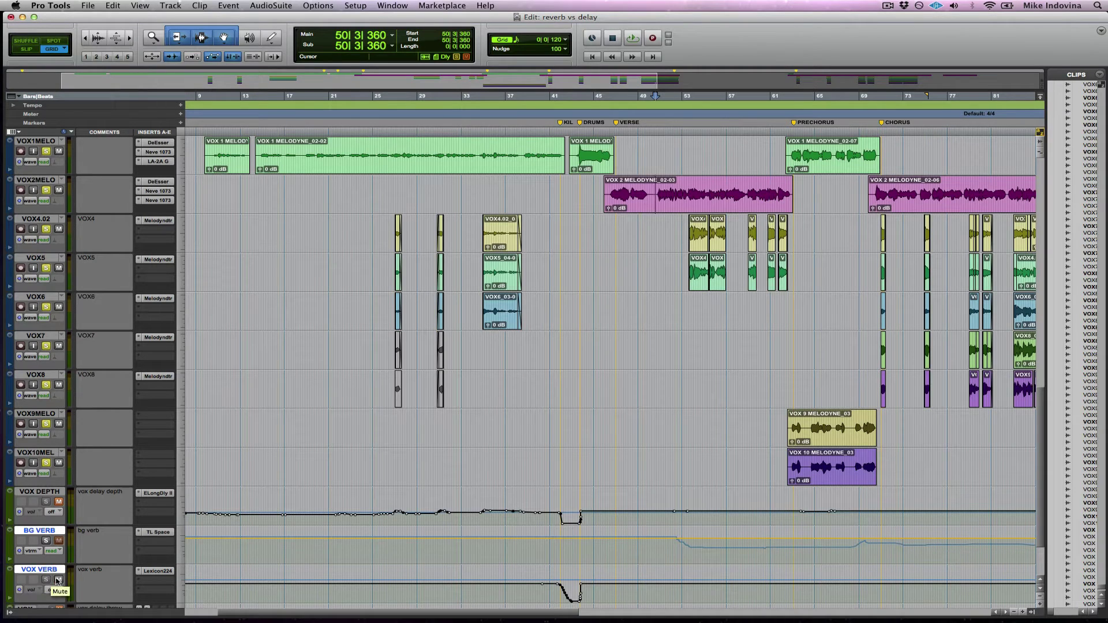
click(60, 502)
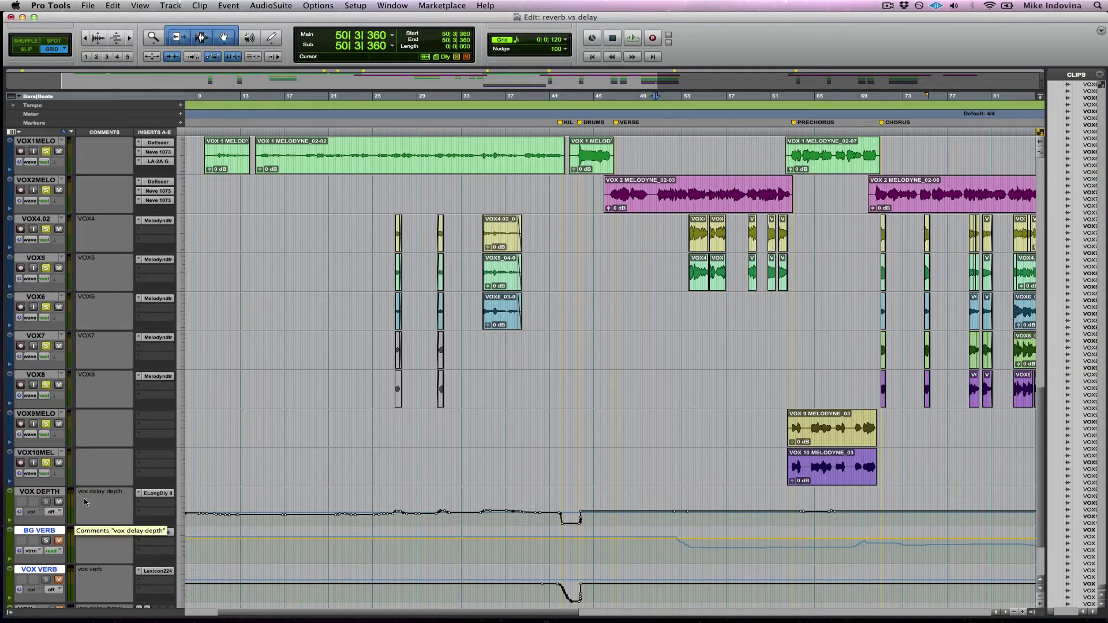
Open the Extra Long Delay II insert on the VOX DEPTH track and reposition its plug-in window
click(156, 493)
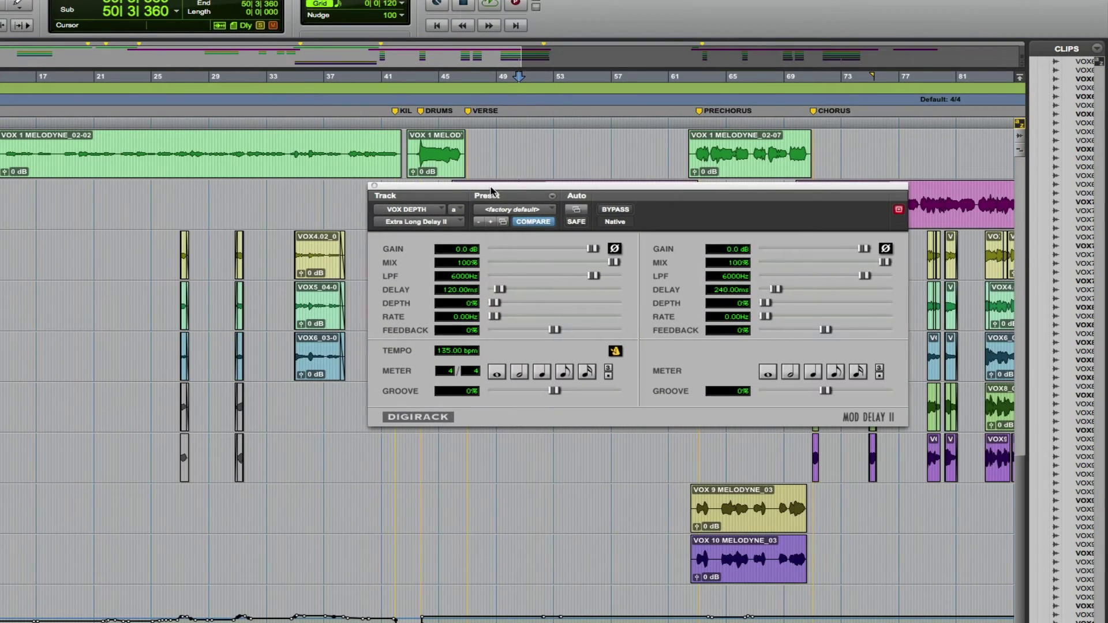
drag(488, 199, 376, 143)
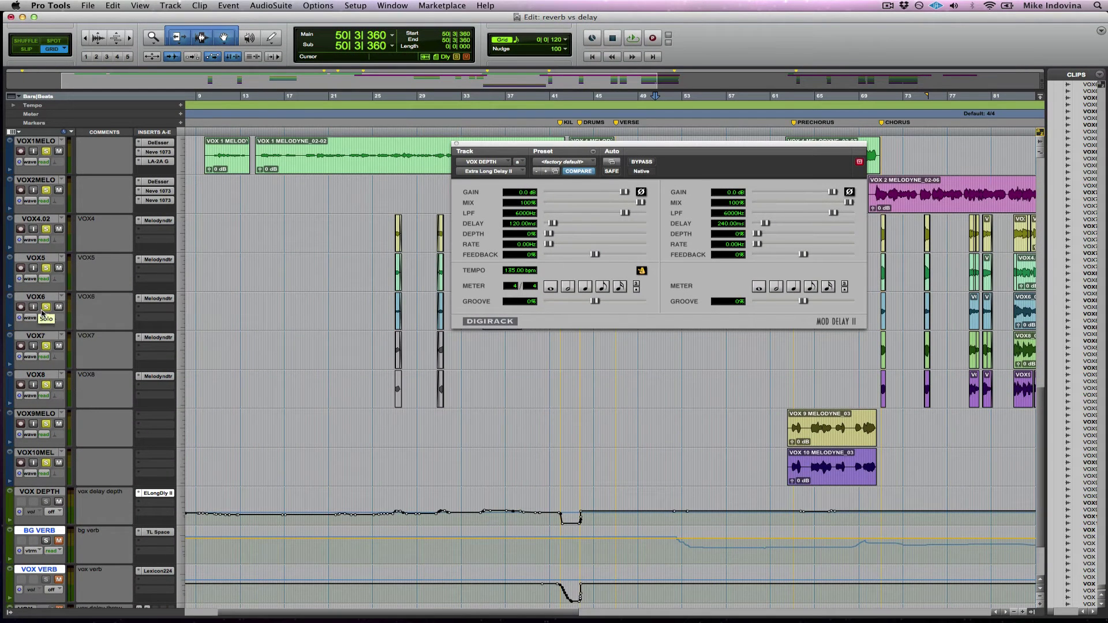
Unsolo the vocal tracks and audition the verse in the full mix with only the delay active
click(45, 308)
click(45, 308)
key(space)
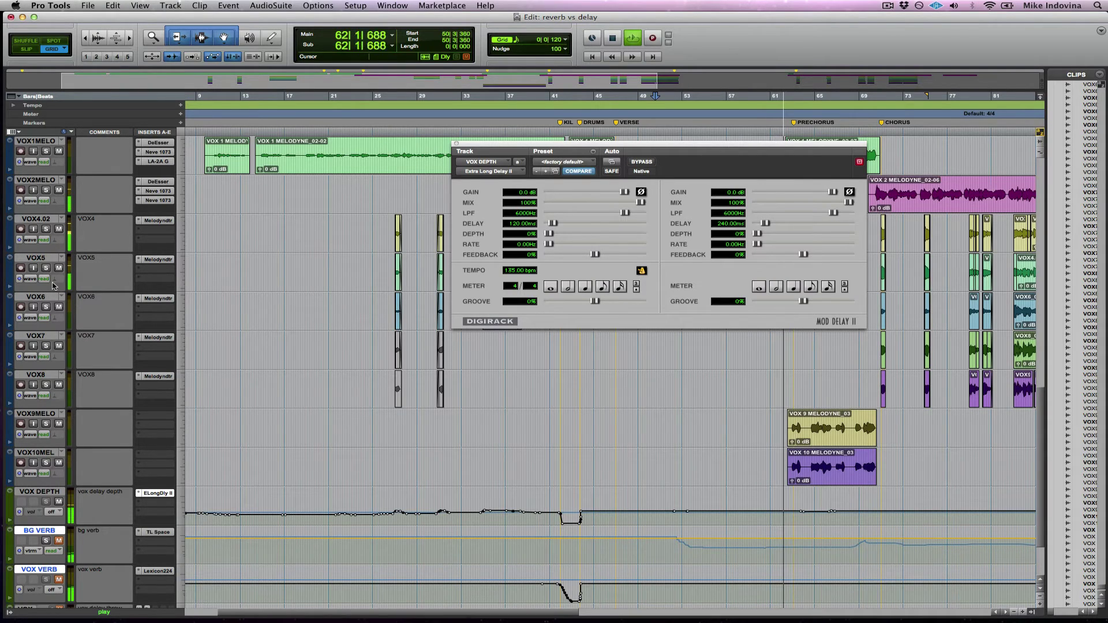
key(space)
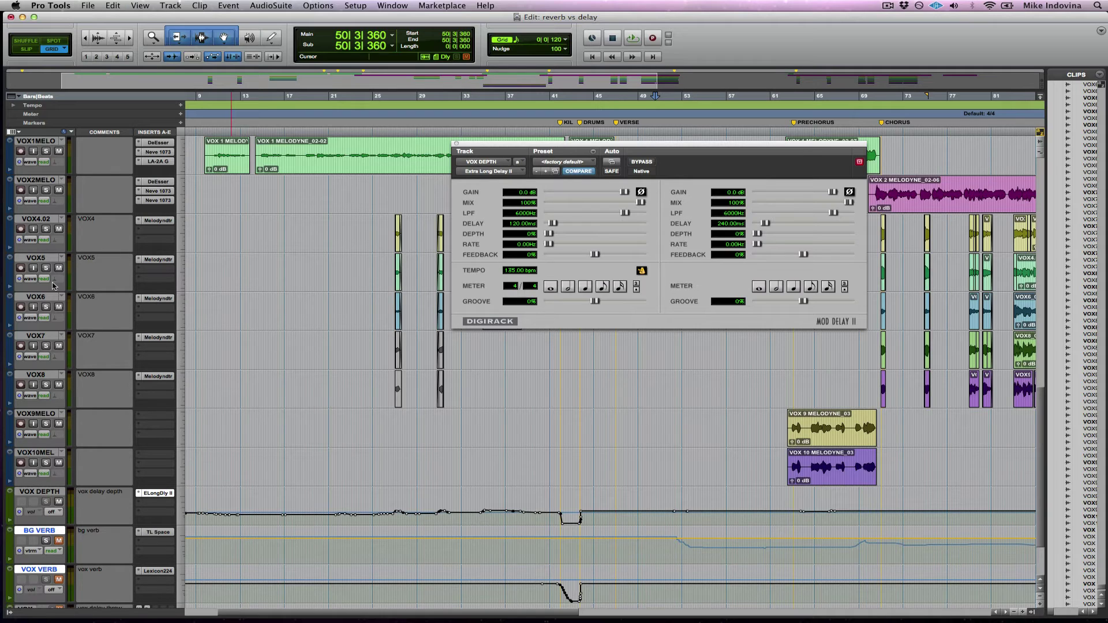
Solo VOX1MELO through VOX10MEL again and audition the verse vocals with the delay active
click(37, 139)
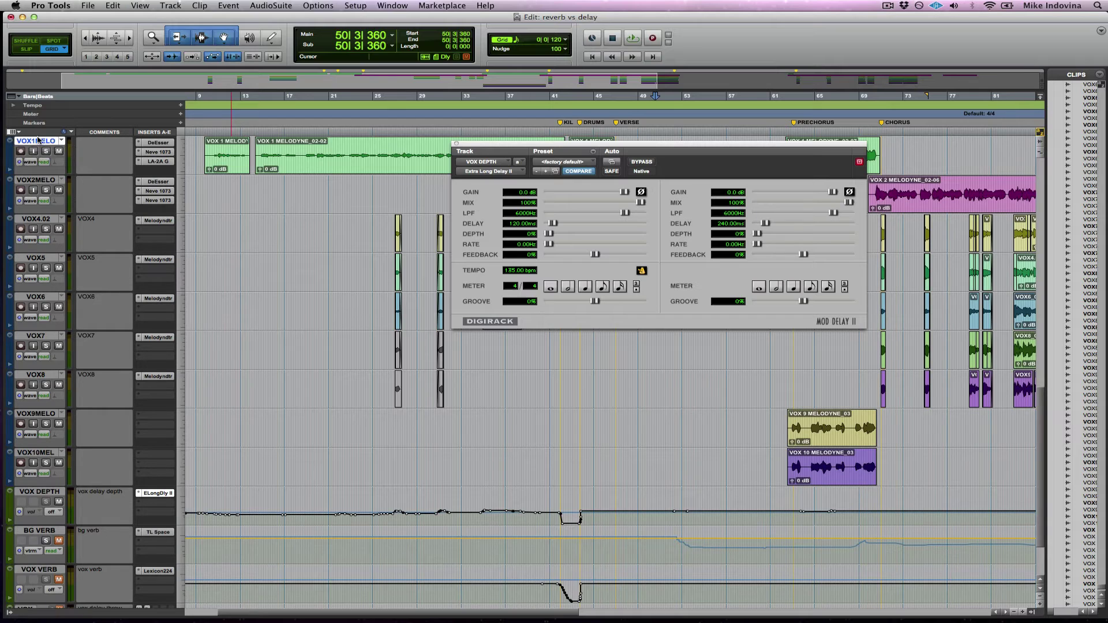
shift+click(23, 453)
click(46, 425)
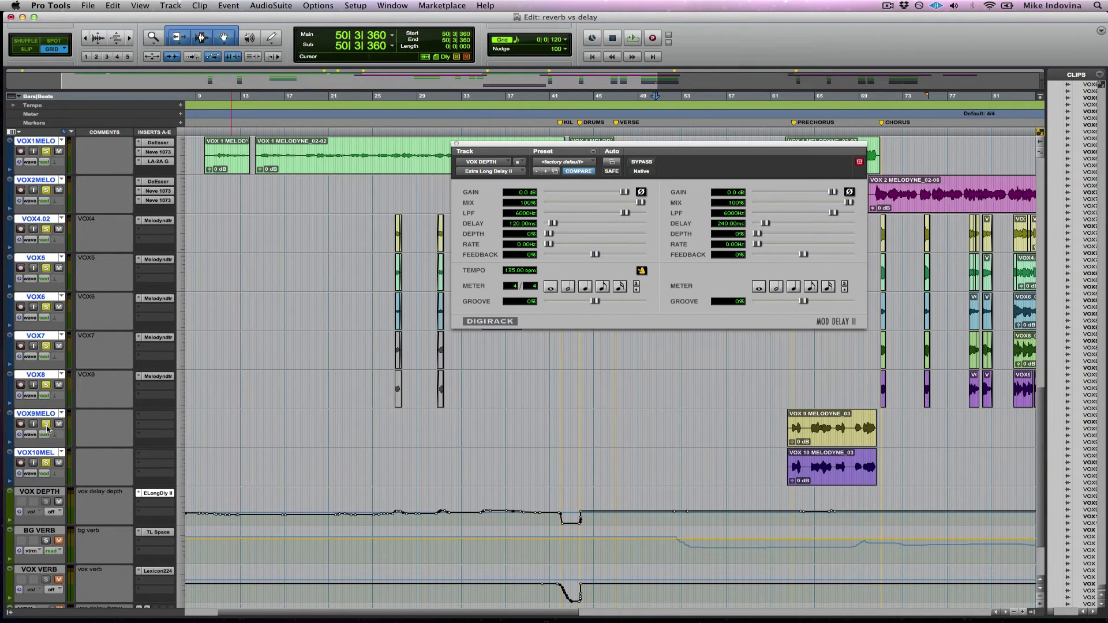
key(space)
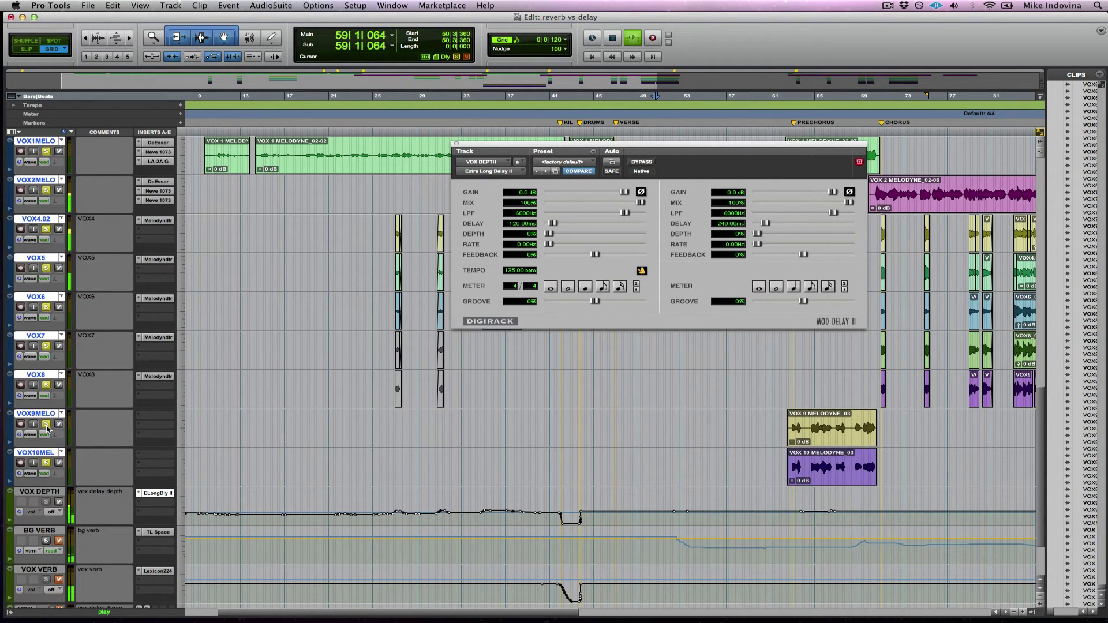
key(space)
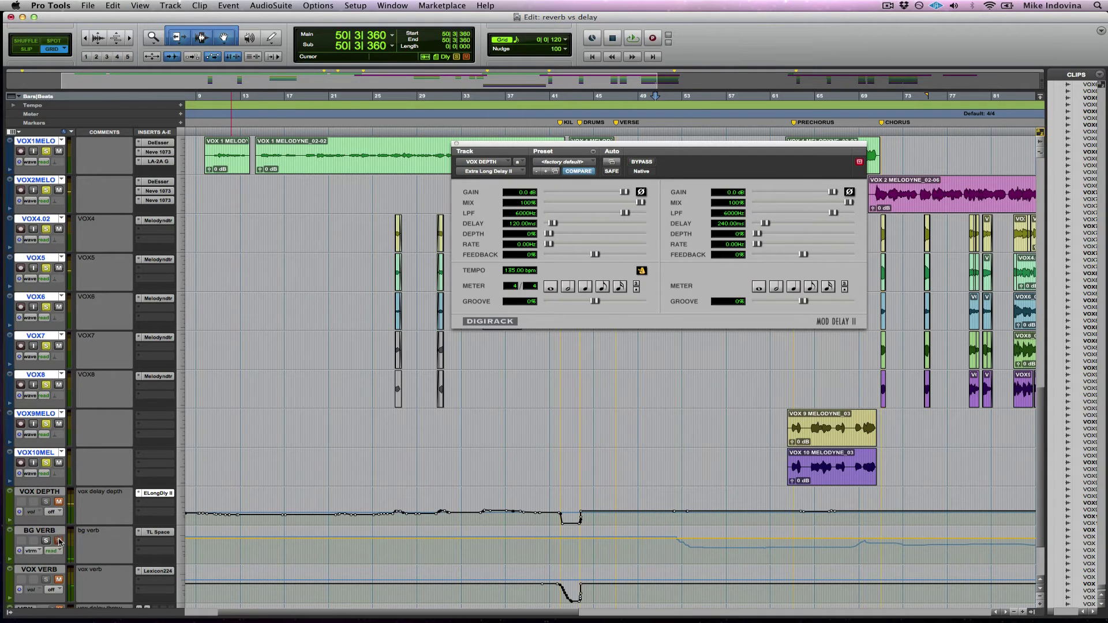
Audition the soloed verse vocals with the VOX DEPTH delay muted and the VOX VERB reverb active
key(space)
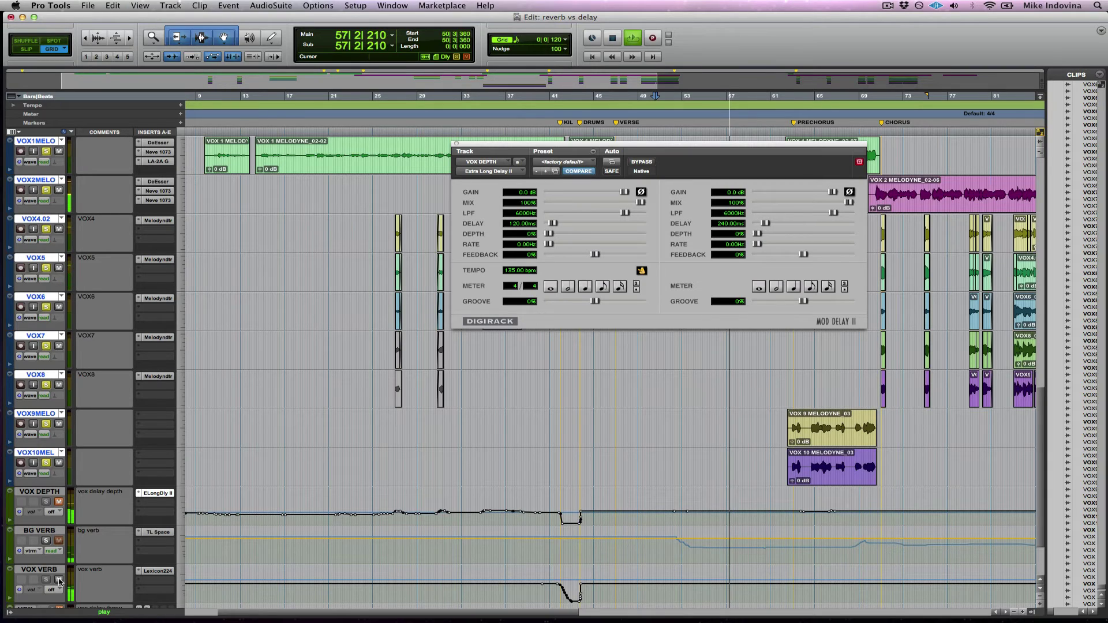
key(space)
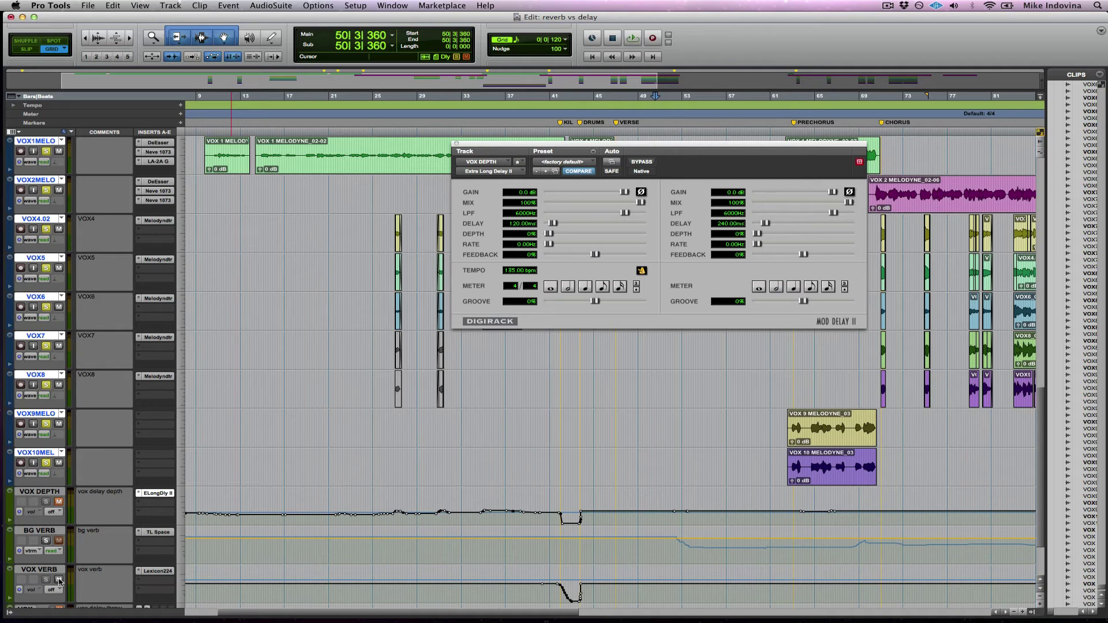
Unsolo the vocal tracks and audition the verse in the full mix with reverb instead of delay
click(59, 581)
click(47, 464)
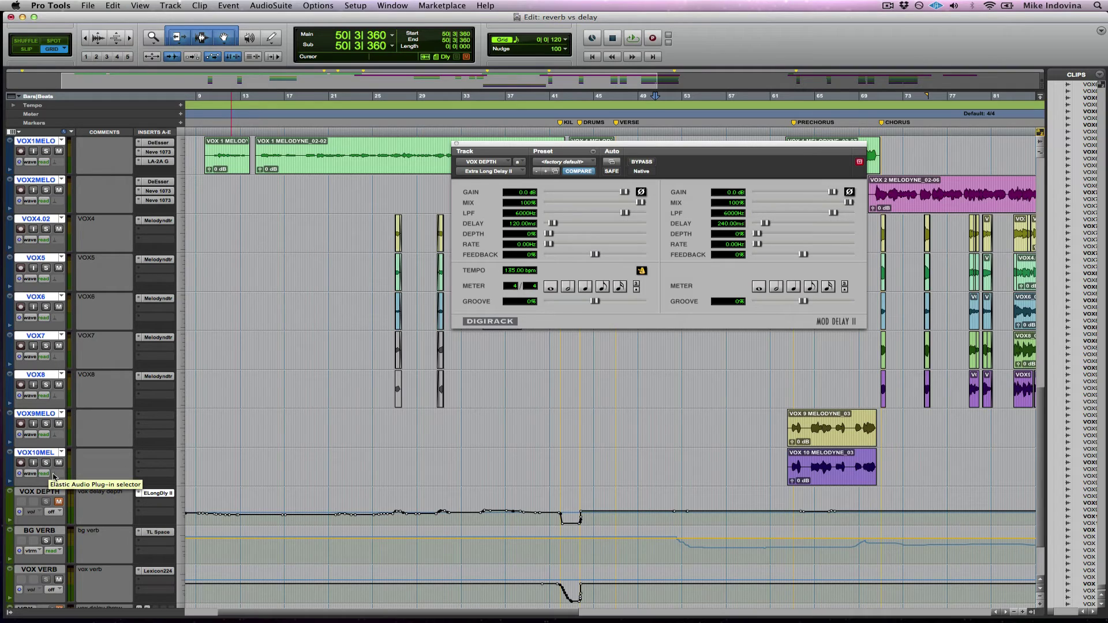
key(space)
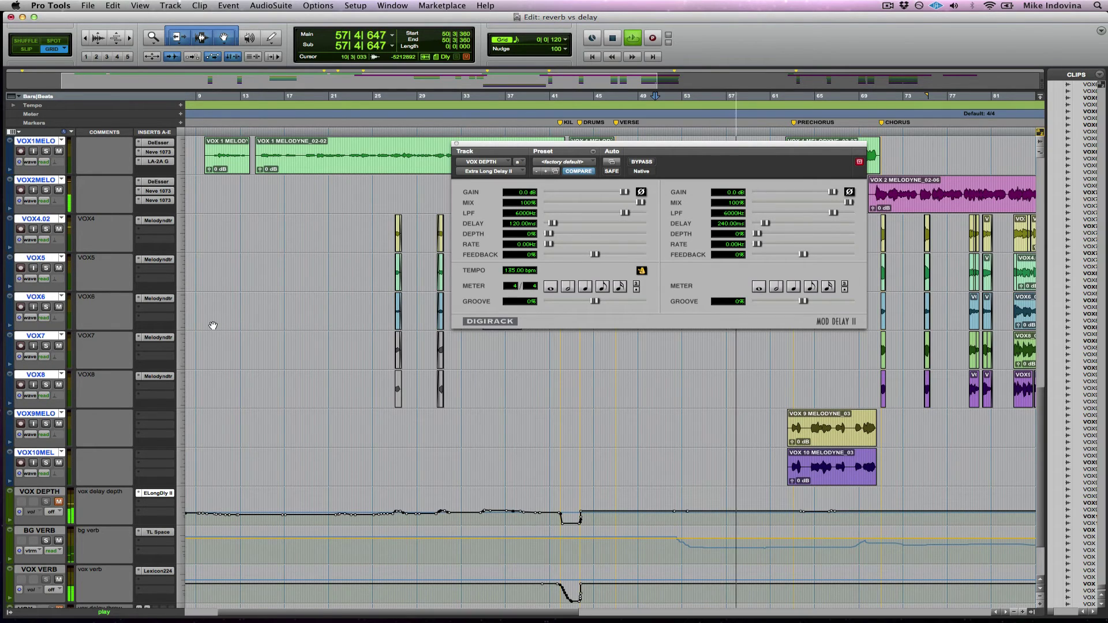
key(space)
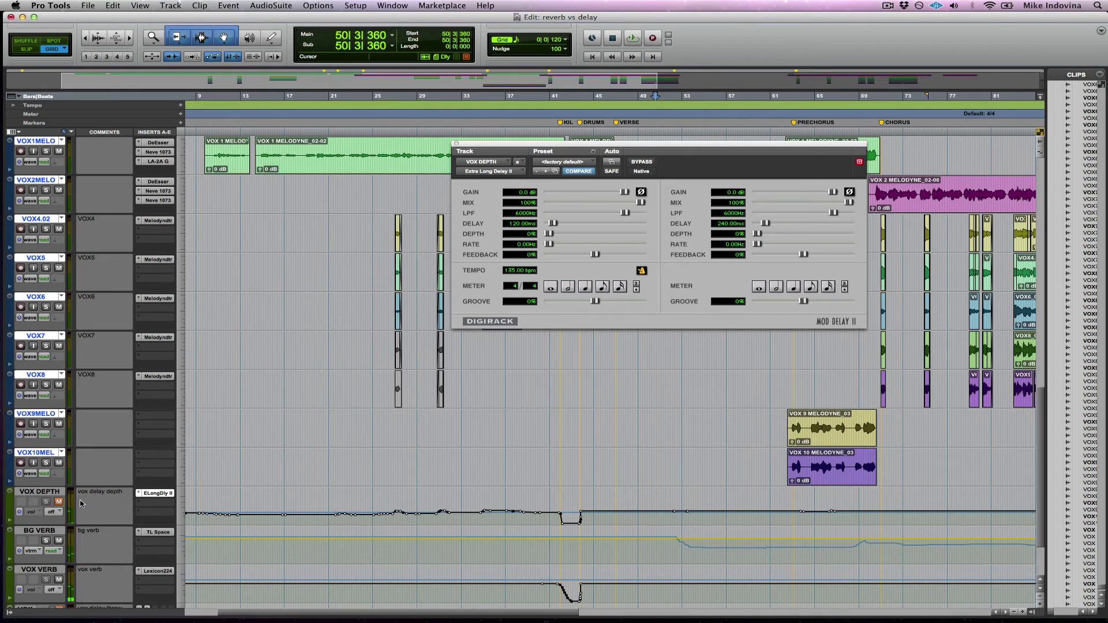
Unmute VOX DEPTH, mute BG VERB and VOX VERB, and audition the verse in the full mix
click(58, 501)
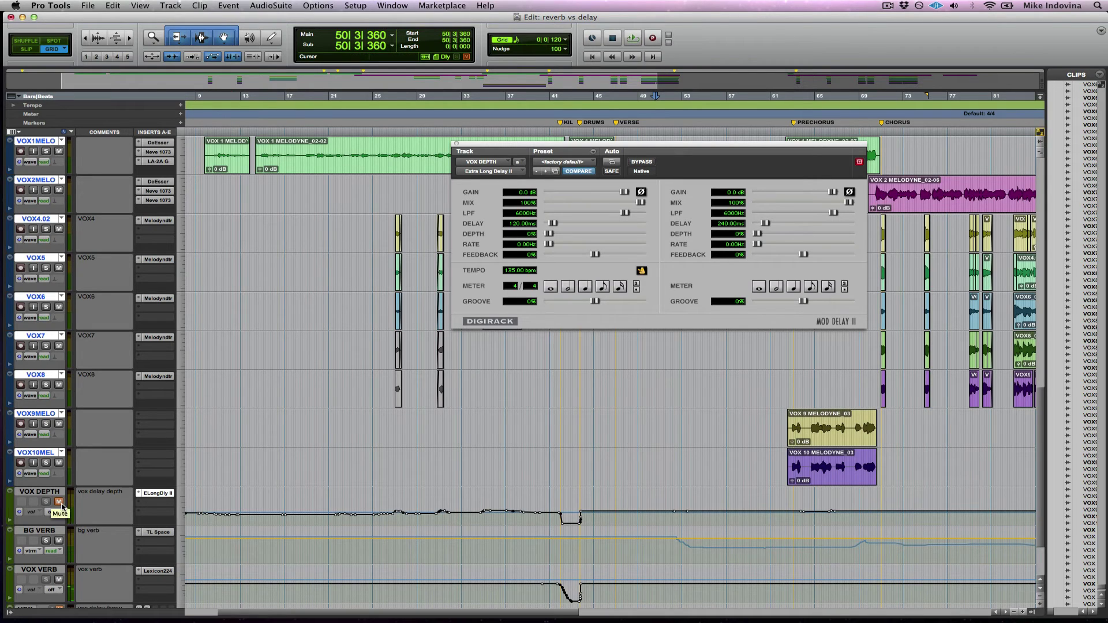
click(58, 540)
click(58, 580)
key(space)
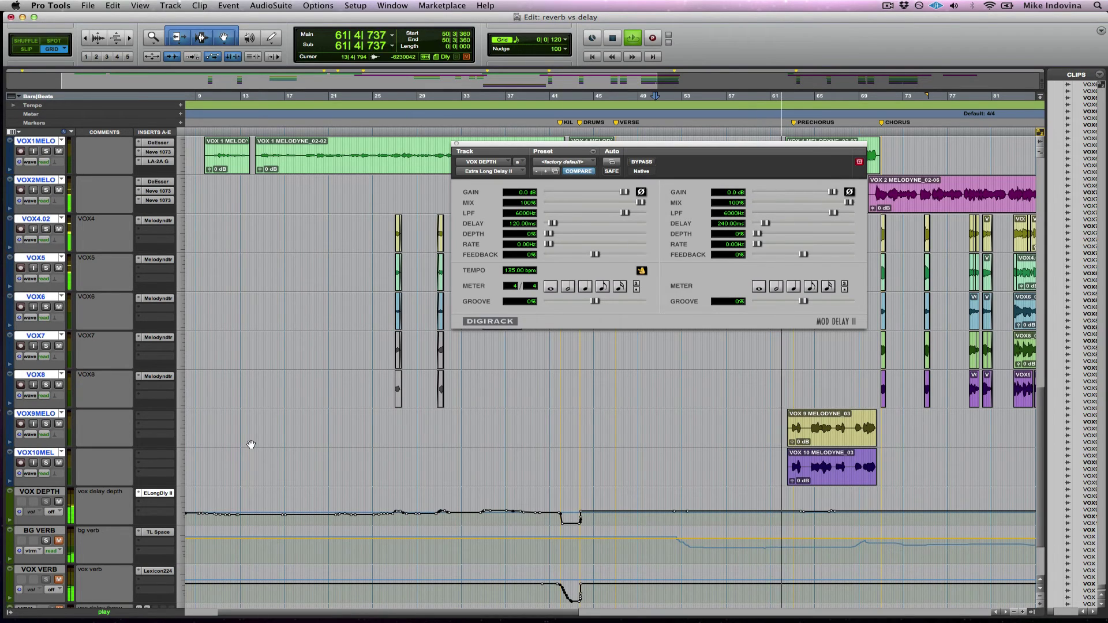
key(space)
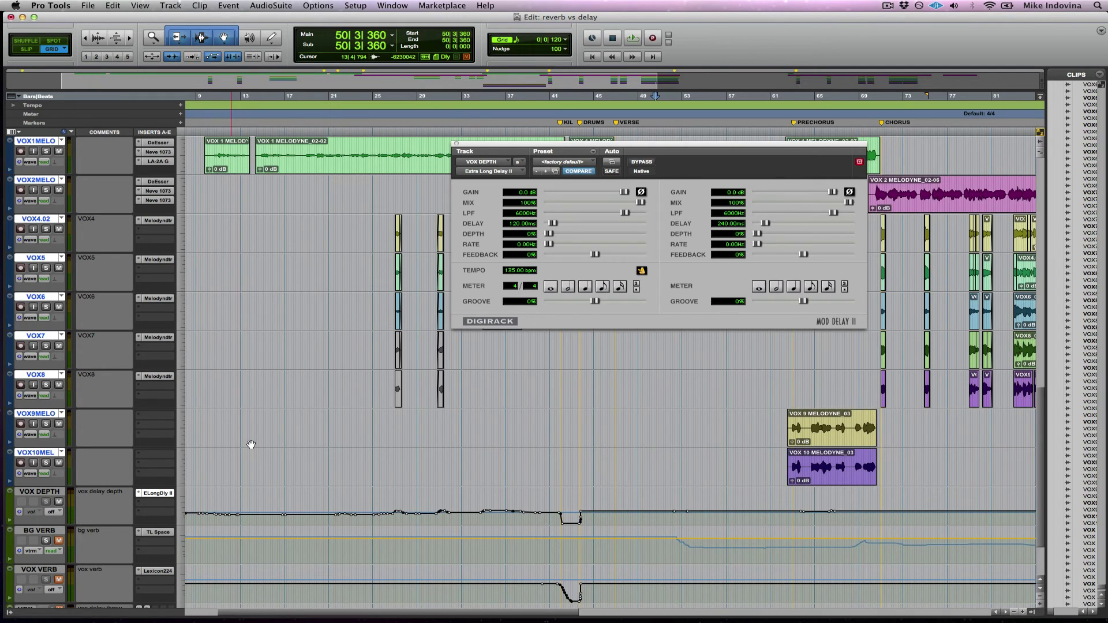
Select the VOX DEPTH delay track
click(42, 491)
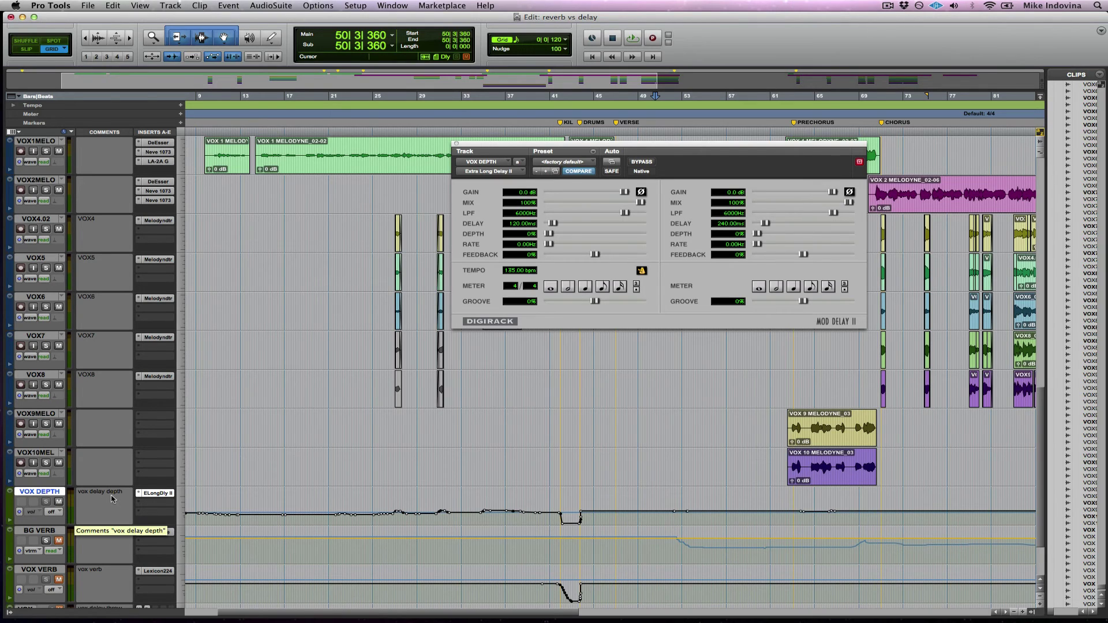